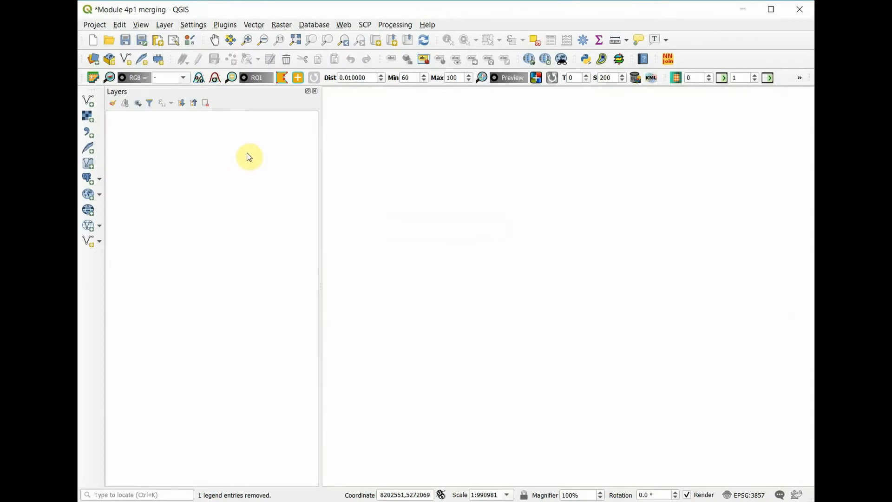
Find the Semi-Automatic Classification Plugin in the plugin manager, check that it is installed, and close the manager.
left_click(223, 25)
left_click(239, 41)
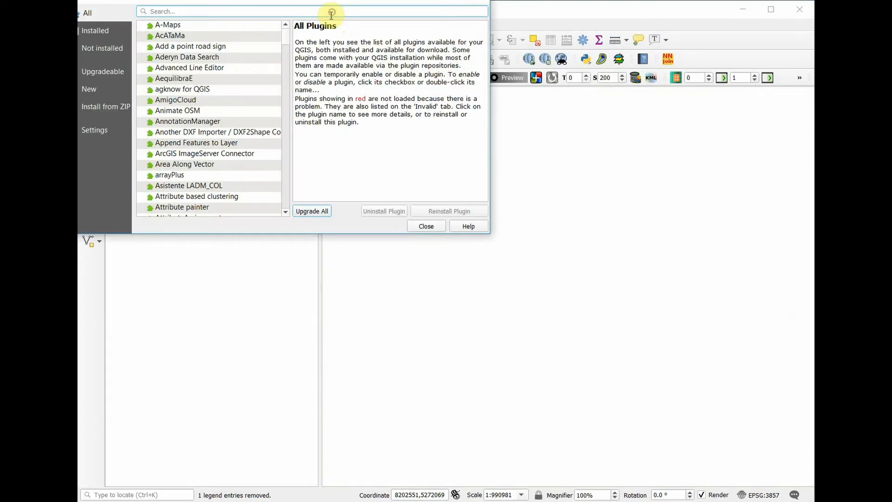
type("semi")
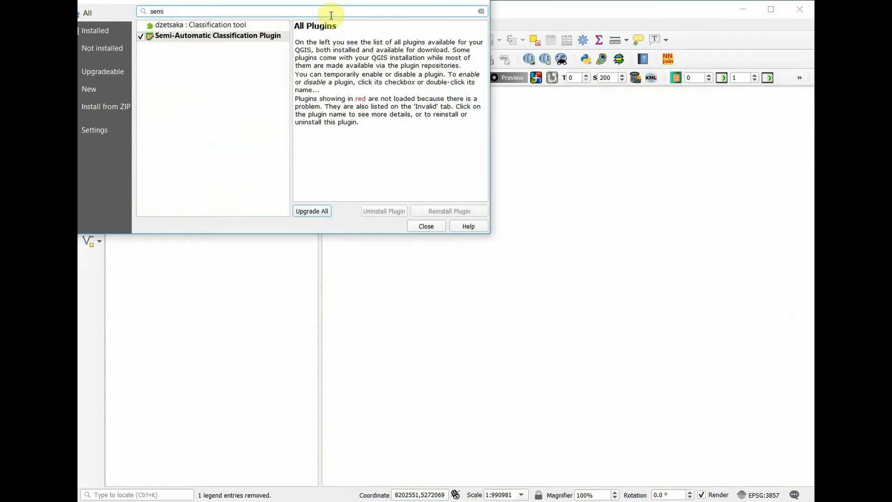
left_click(239, 41)
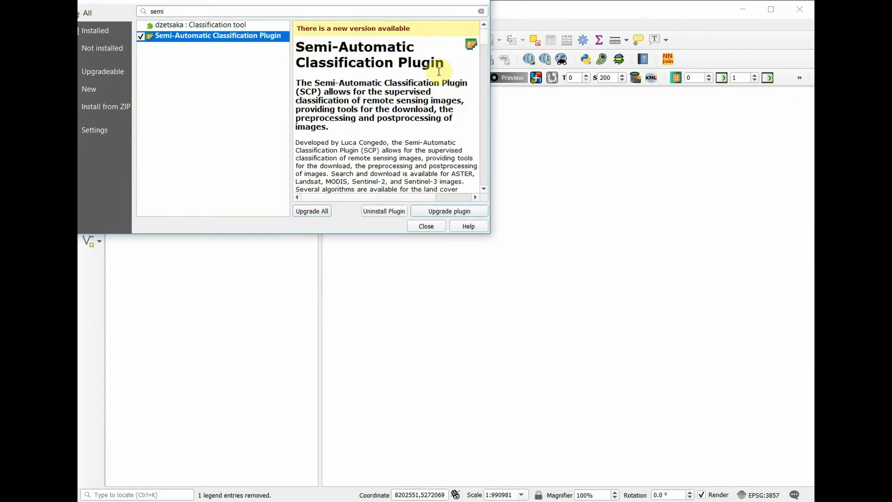
key("Escape")
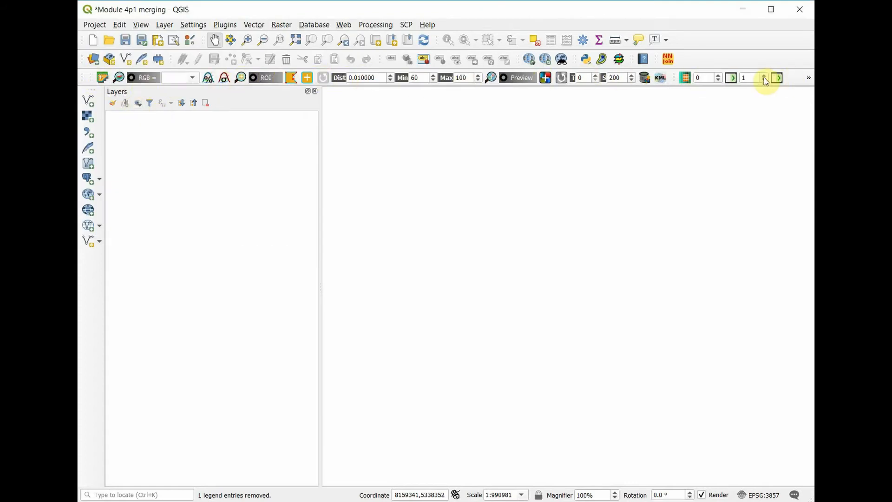
Check in the list of available toolbars that the SCP Working Toolbar is enabled.
left_click(141, 25)
mouse_move(302, 412)
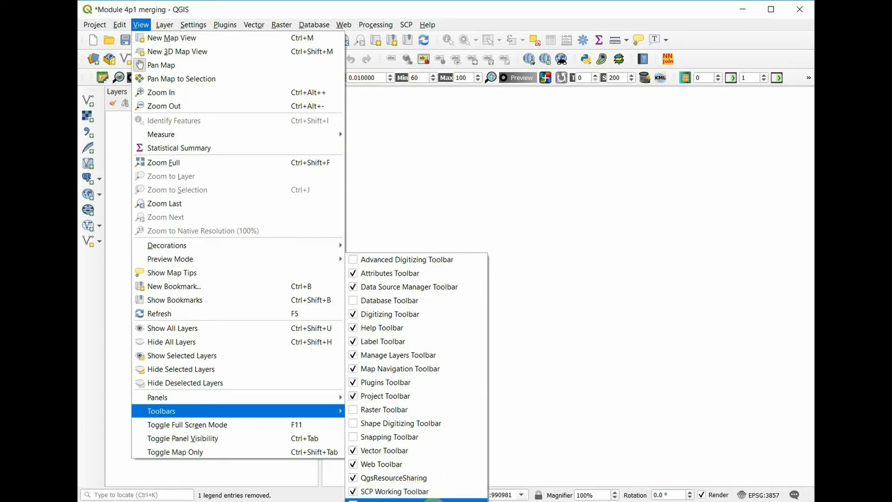
left_click(433, 500)
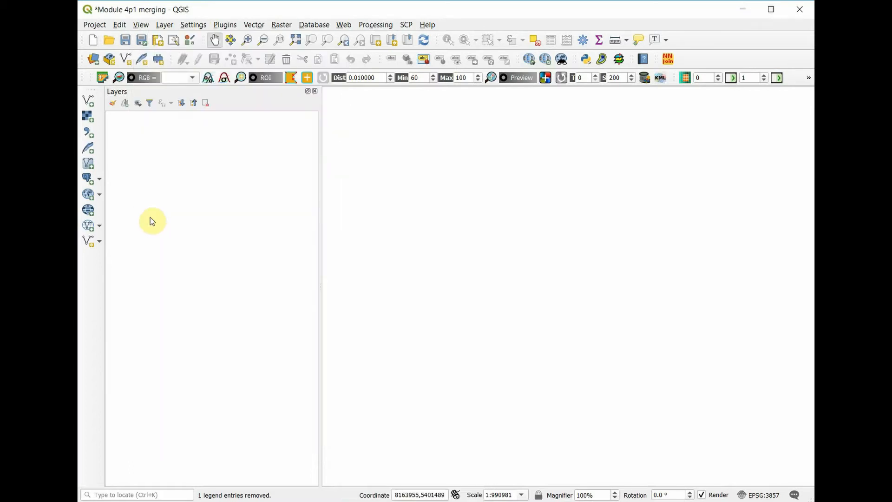
Add the OpenStreetMap basemap through the OpenLayers plugin and frame the map on Bishkek and the mountains south of it.
left_click(352, 25)
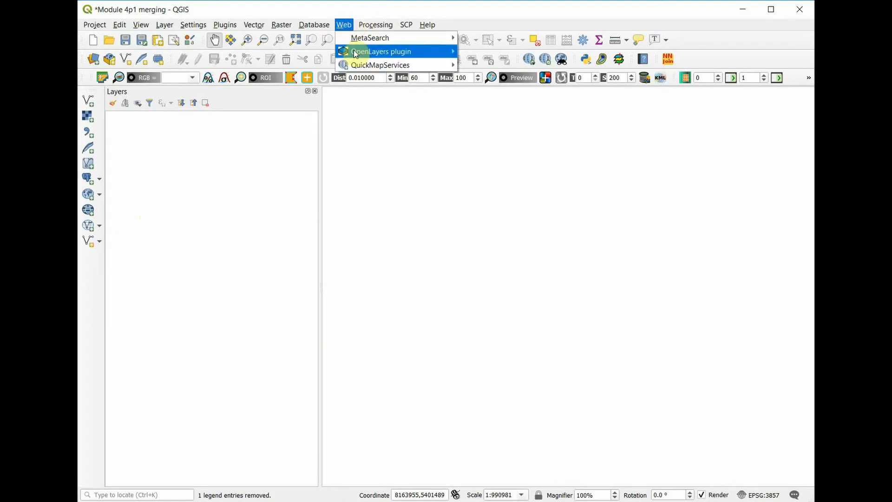
mouse_move(446, 51)
mouse_move(496, 92)
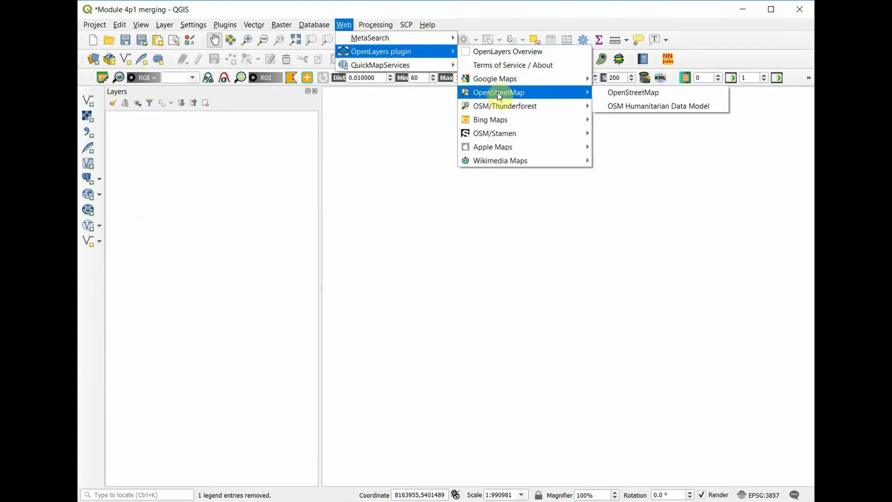
left_click(661, 93)
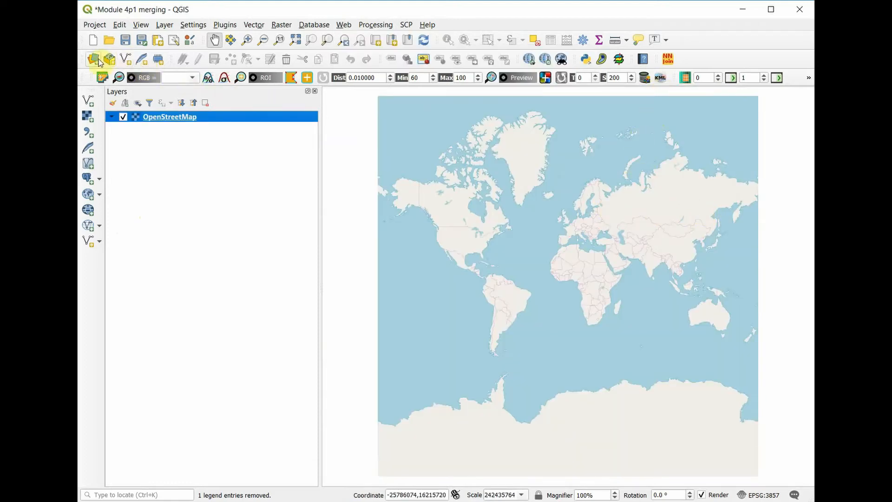
left_click(247, 40)
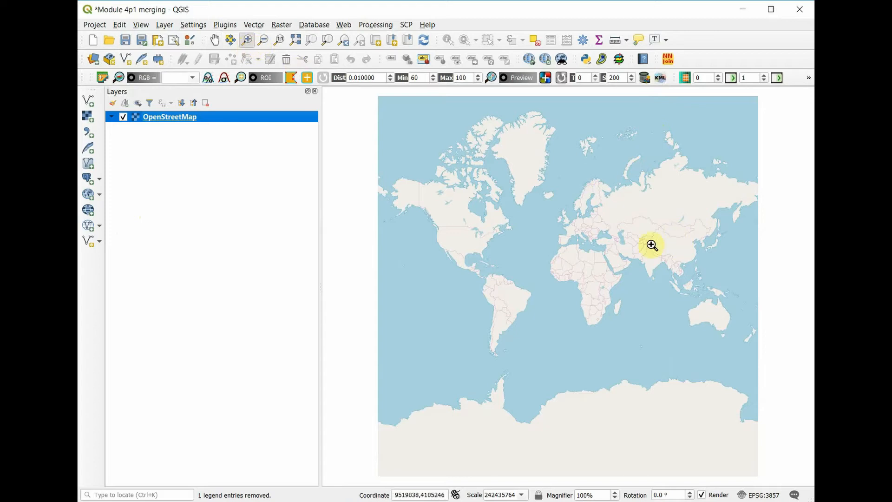
left_click_drag(641, 231, 654, 245)
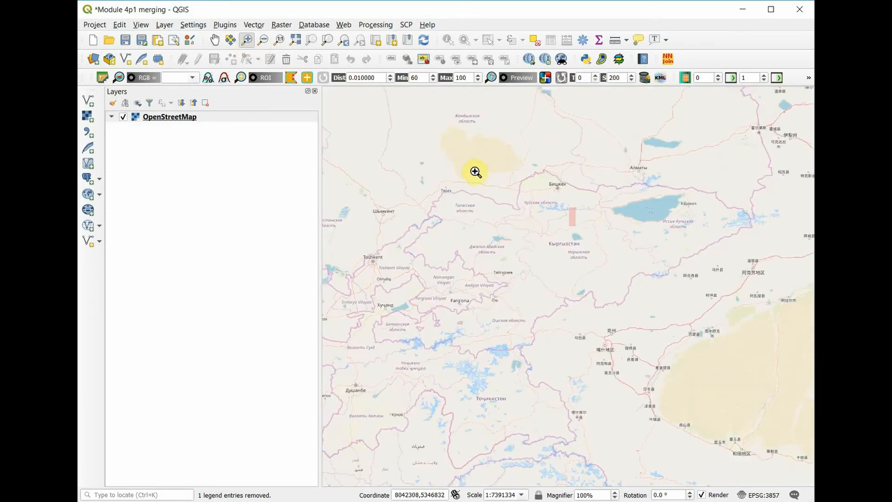
left_click_drag(539, 167, 573, 219)
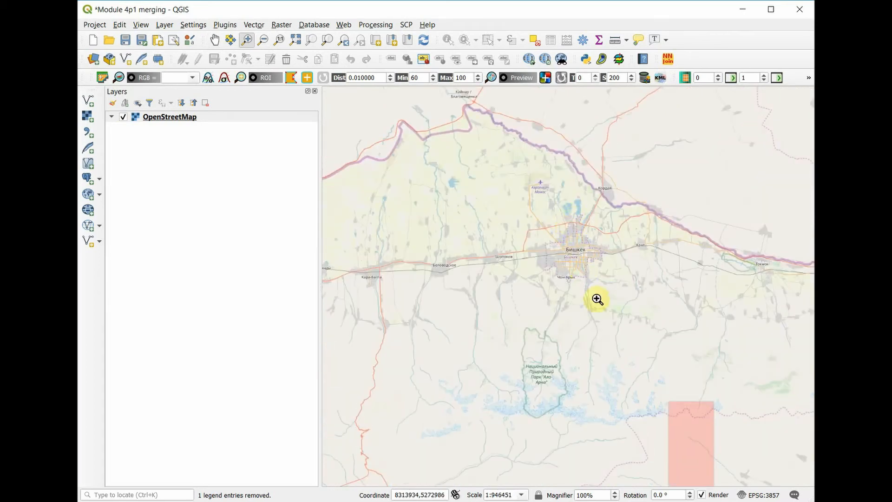
left_click(214, 40)
left_click_drag(591, 353, 567, 277)
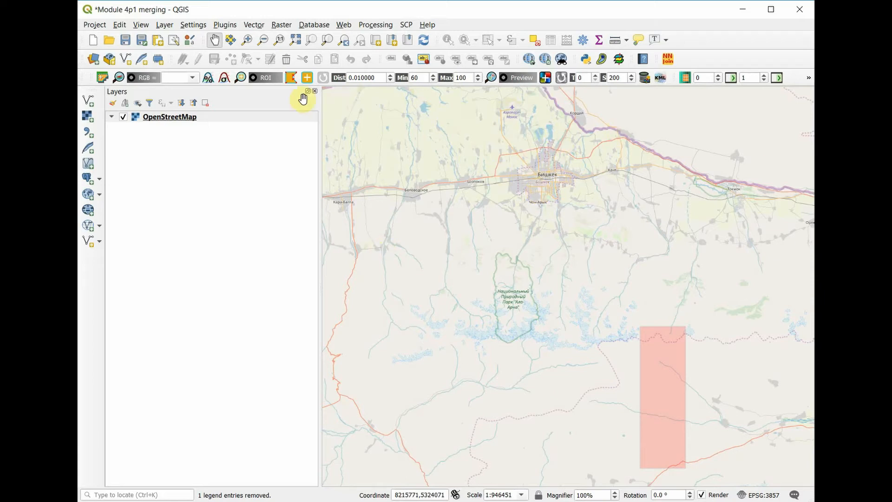
Open the Semi-Automatic Classification Plugin's product download section and check the login data for the Sentinels service.
left_click(103, 77)
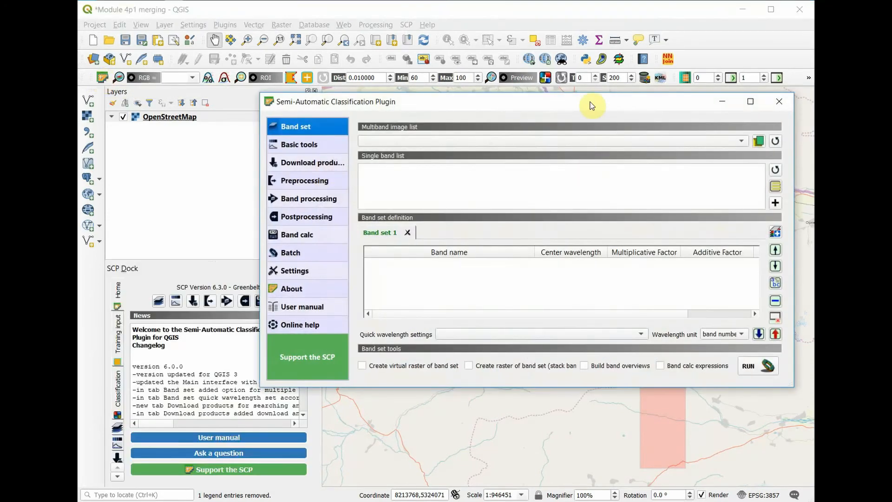
left_click_drag(591, 106, 493, 112)
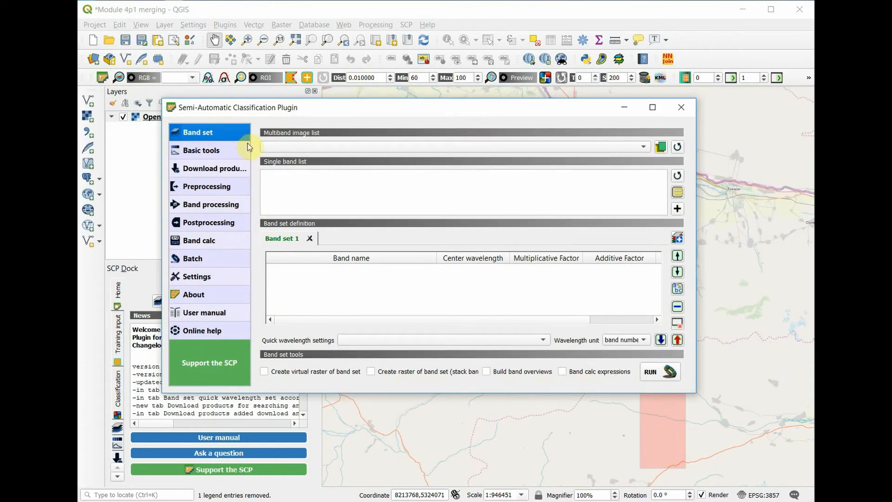
left_click(202, 173)
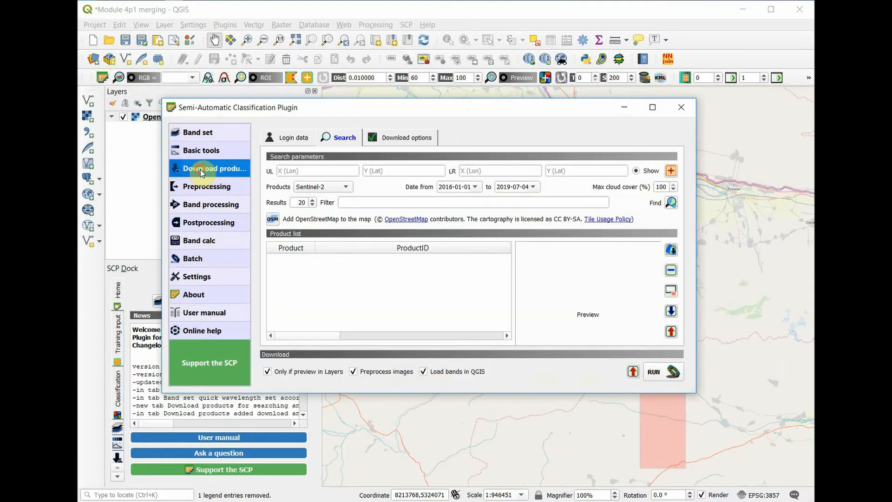
left_click(289, 138)
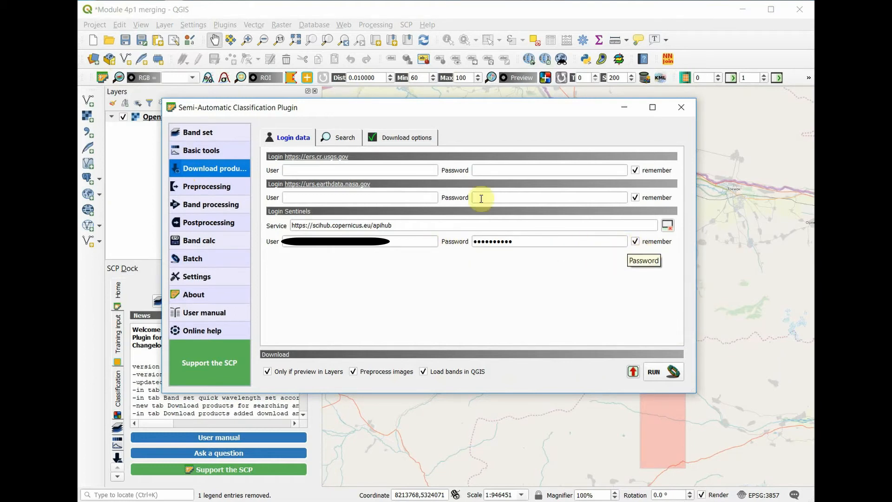
Choose Sentinel-2 as the product and mark a search area around Bishkek from about 73.94, 43.10 to about 75.15, 42.05.
left_click(331, 141)
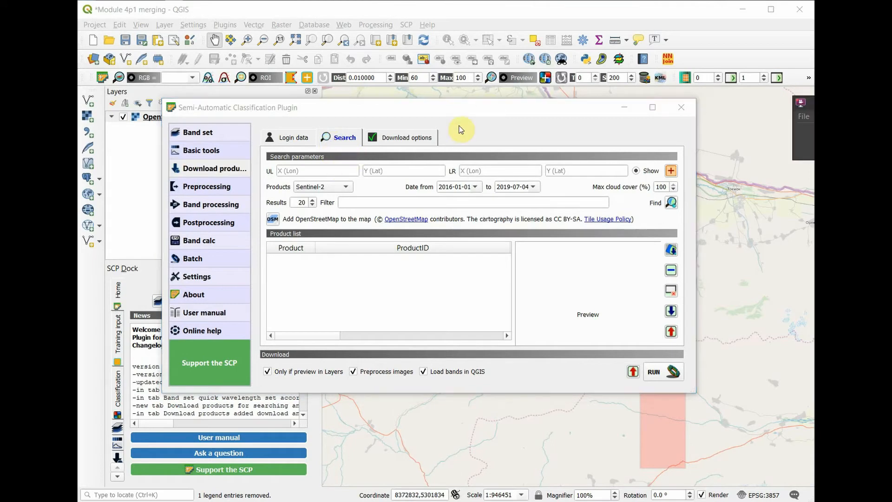
left_click(338, 186)
left_click(333, 189)
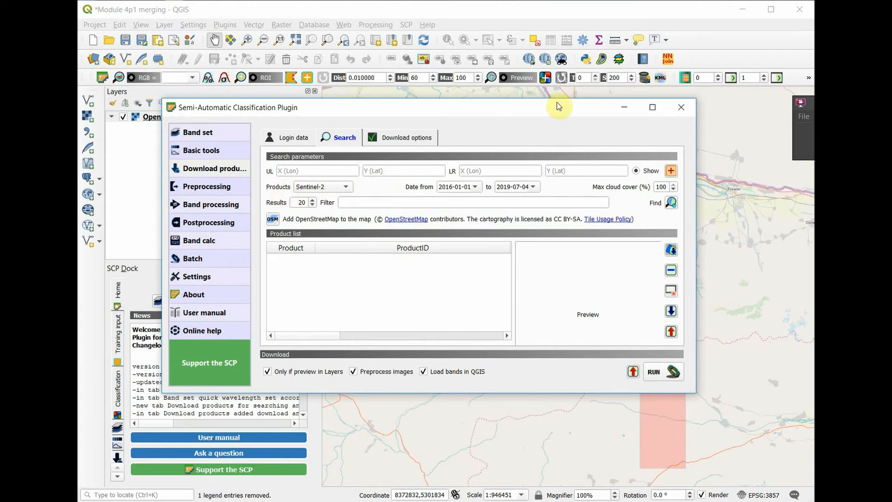
left_click_drag(543, 108, 597, 217)
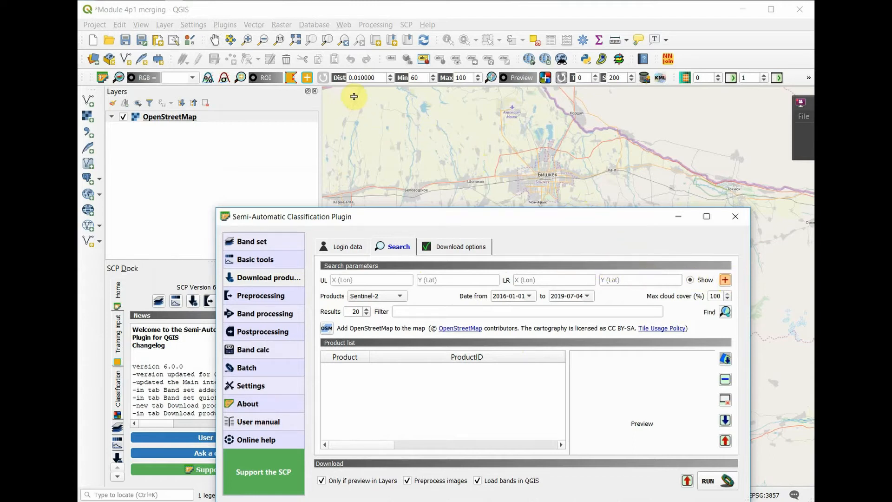
left_click(367, 92)
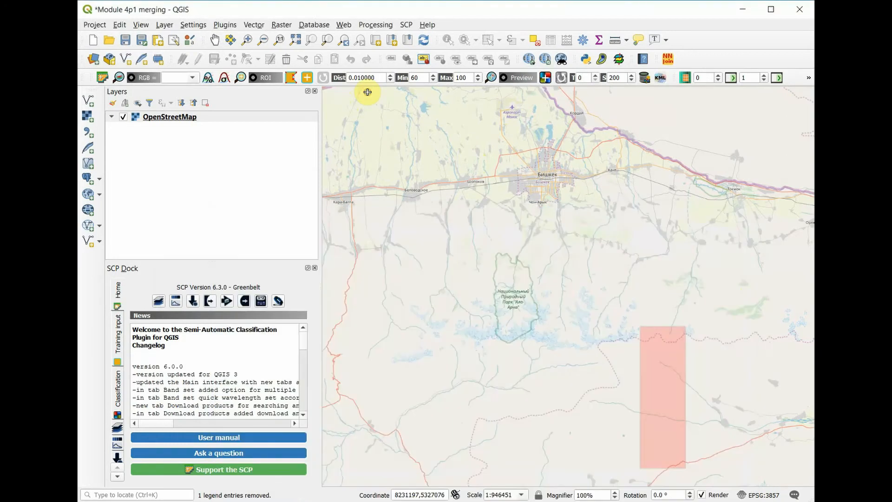
left_click(695, 477)
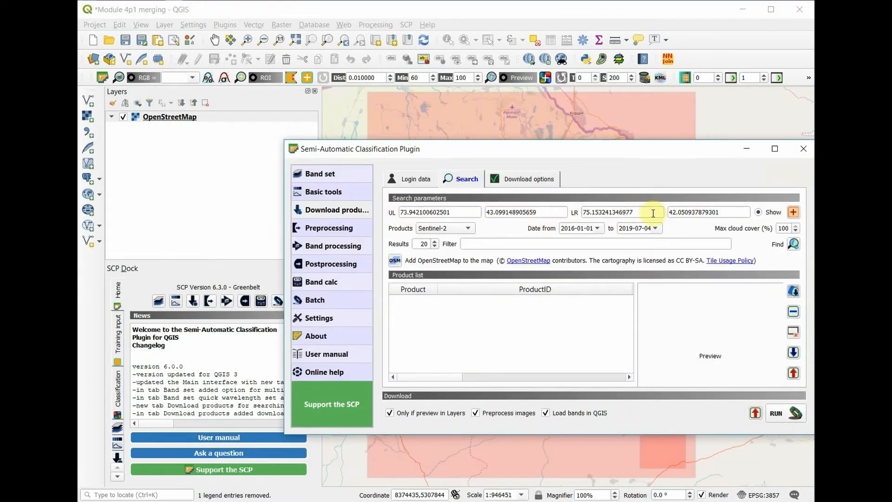
Set the start date of the product search to 2018-07-01.
left_click(598, 229)
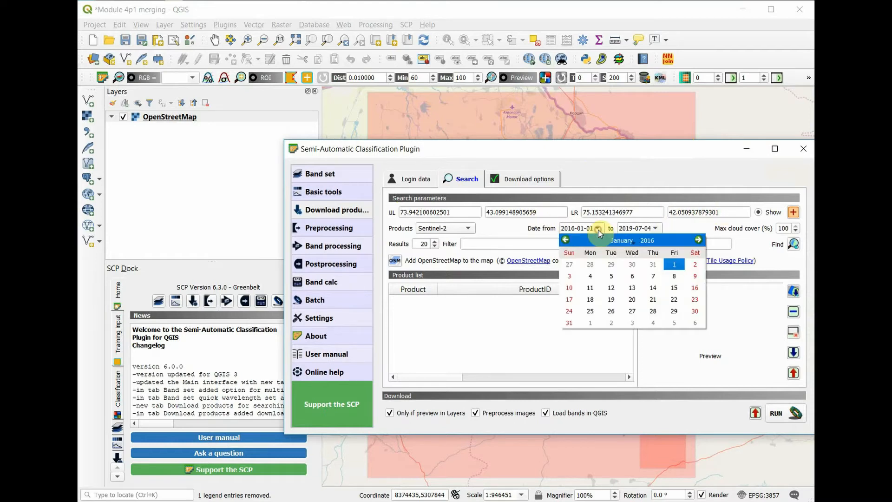
left_click(648, 242)
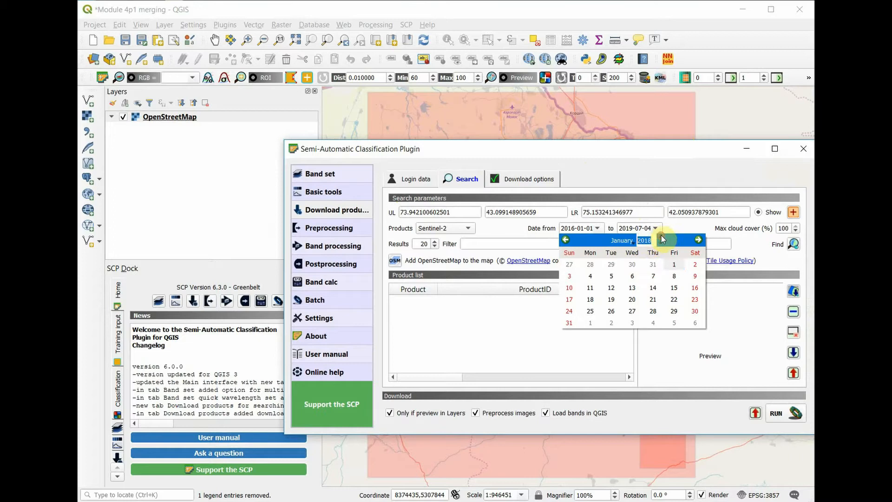
left_click(632, 241)
left_click(643, 335)
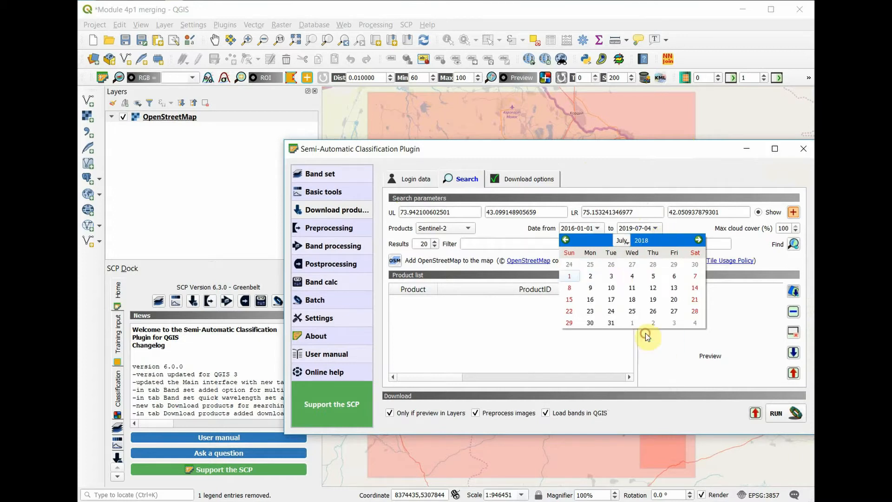
left_click(569, 275)
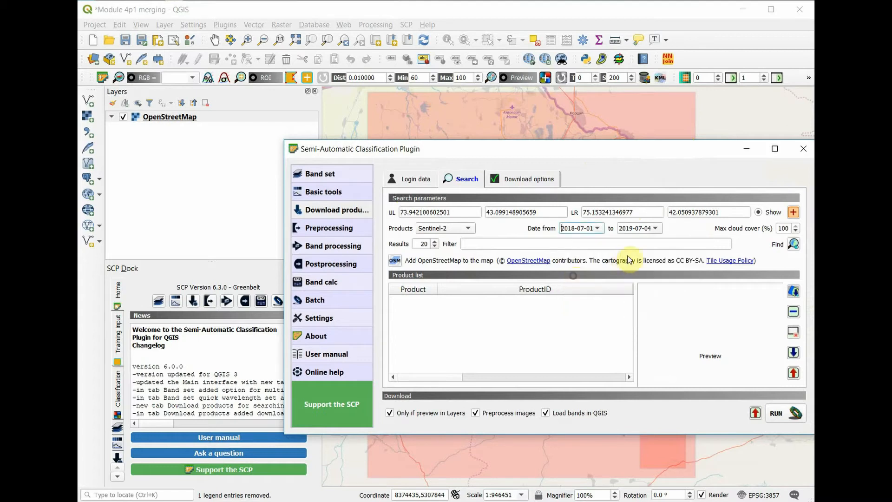
Set the end date of the product search to 2018-08-31.
left_click(655, 228)
left_click(689, 242)
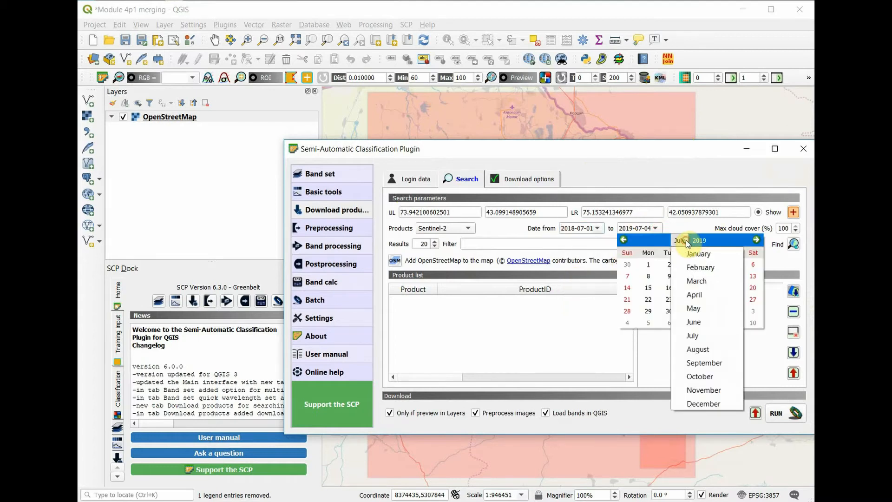
left_click(688, 354)
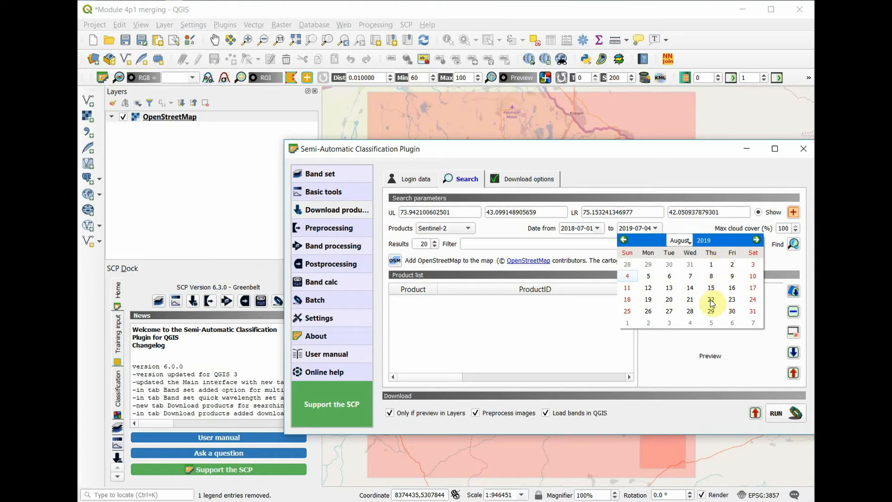
left_click(752, 311)
left_click(654, 228)
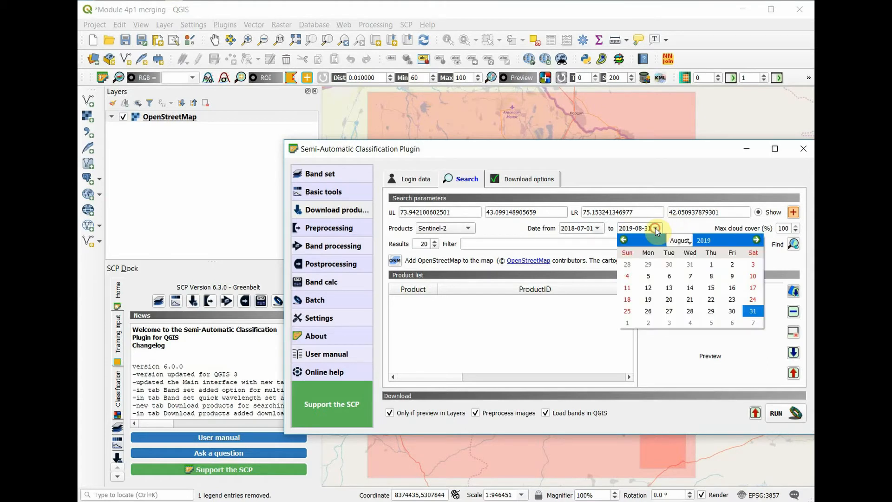
left_click(705, 240)
left_click(717, 243)
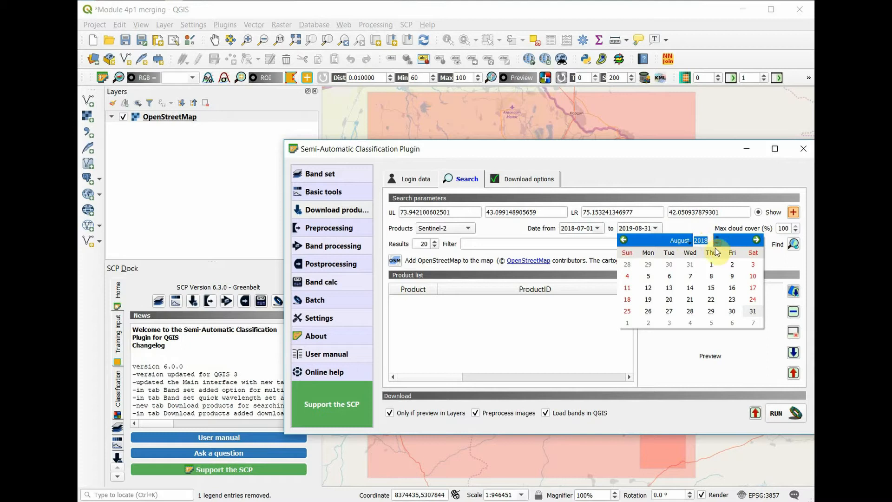
left_click(701, 240)
left_click(752, 311)
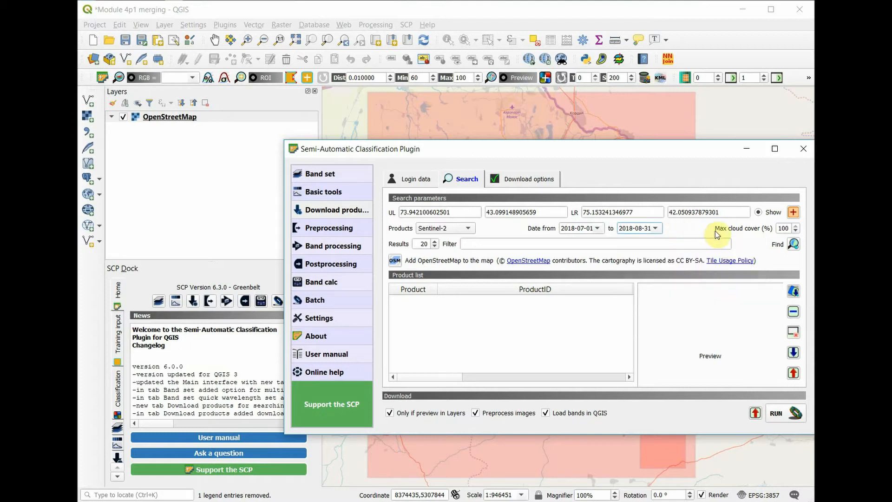
Limit the maximum cloud cover to 10% and search for matching Sentinel-2 products.
left_click(796, 230)
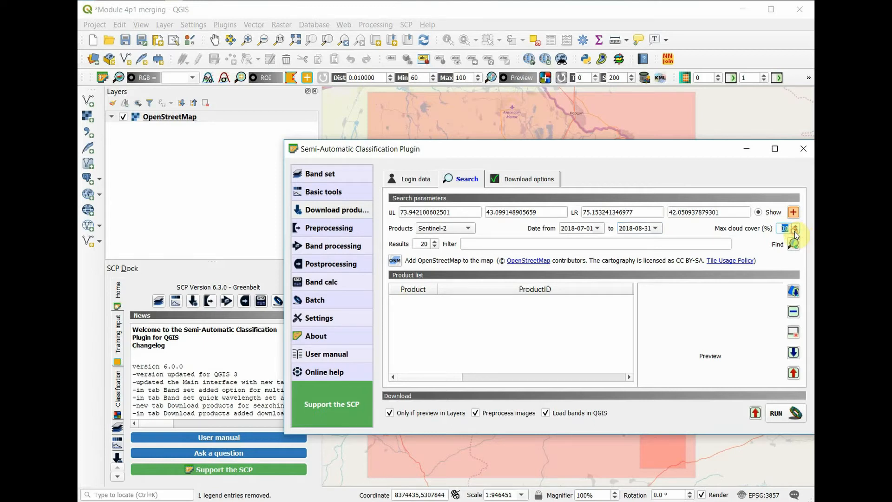
left_click(703, 229)
left_click(782, 228)
left_click(793, 245)
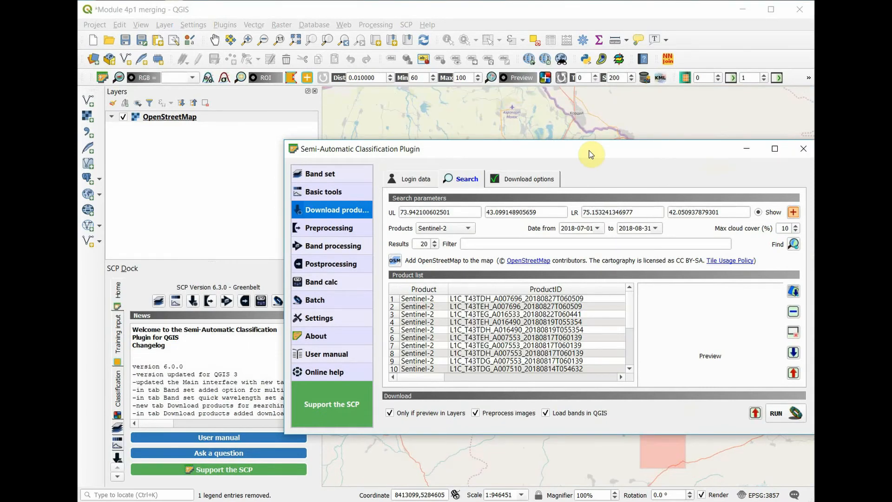
Display the preview of product L1C_T43TDH_A007696_20180827T060509 on the map and bring the map into full view.
left_click(482, 302)
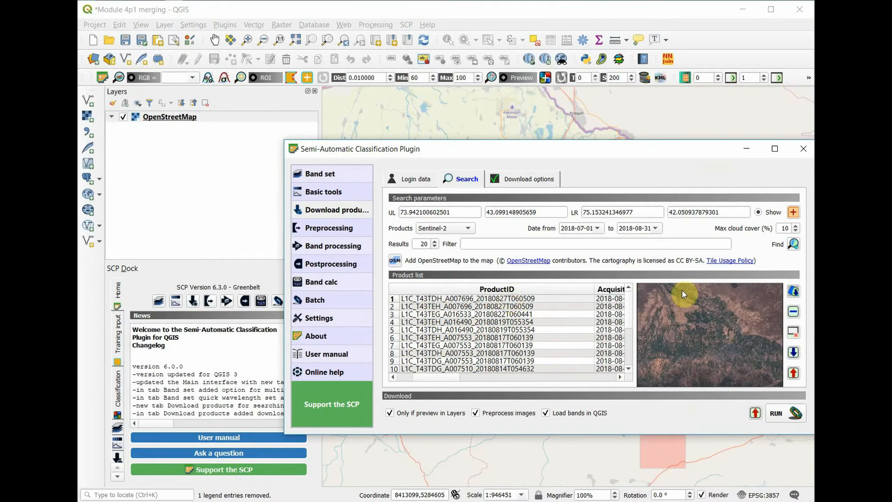
left_click(793, 293)
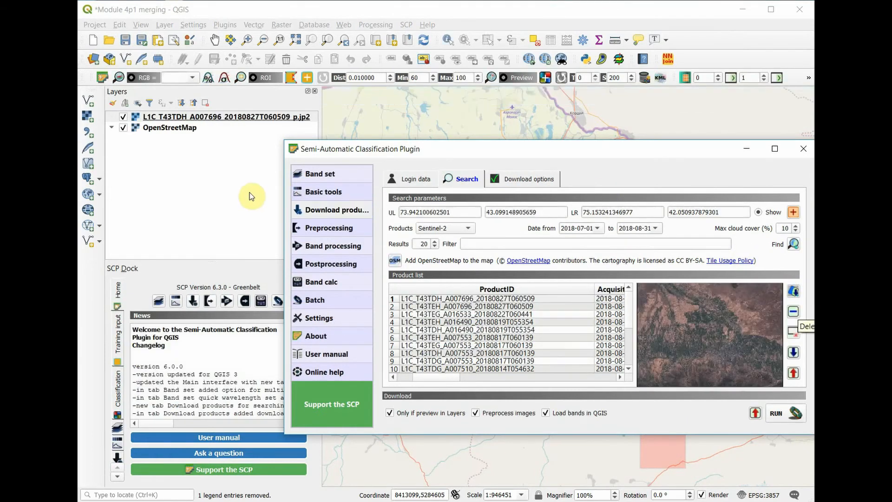
left_click(249, 193)
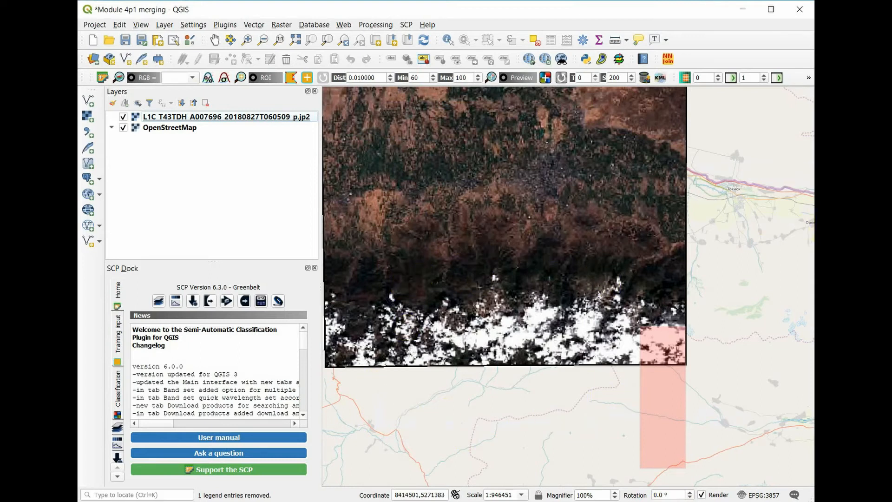
Add the preview of product L1C_T43TDG_A007553_20180817T060139 to the map and view both image tiles together.
key("alt+Tab")
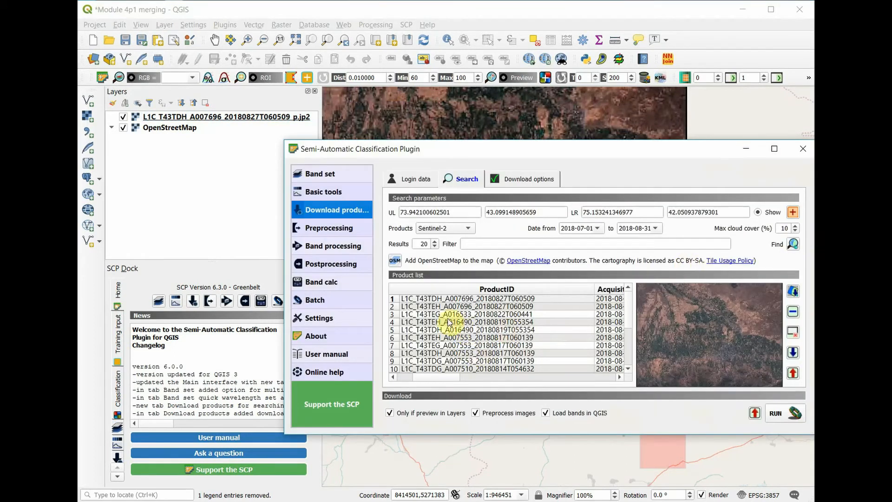
left_click(423, 362)
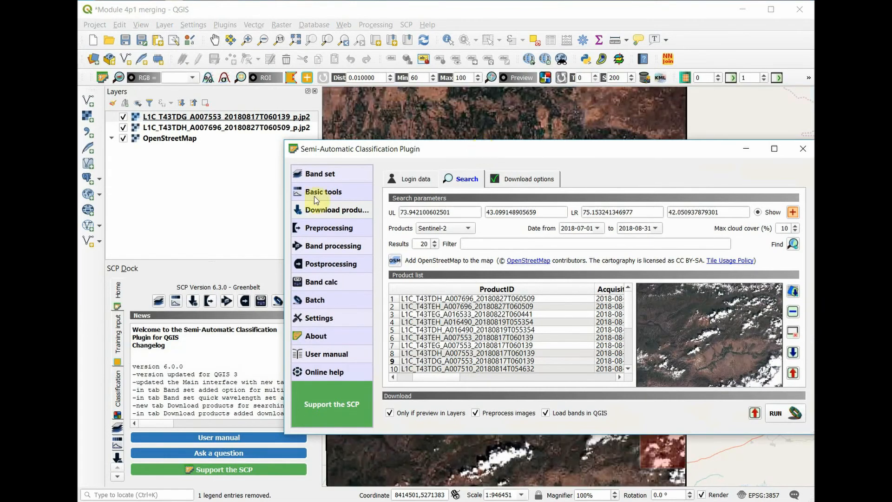
left_click(252, 215)
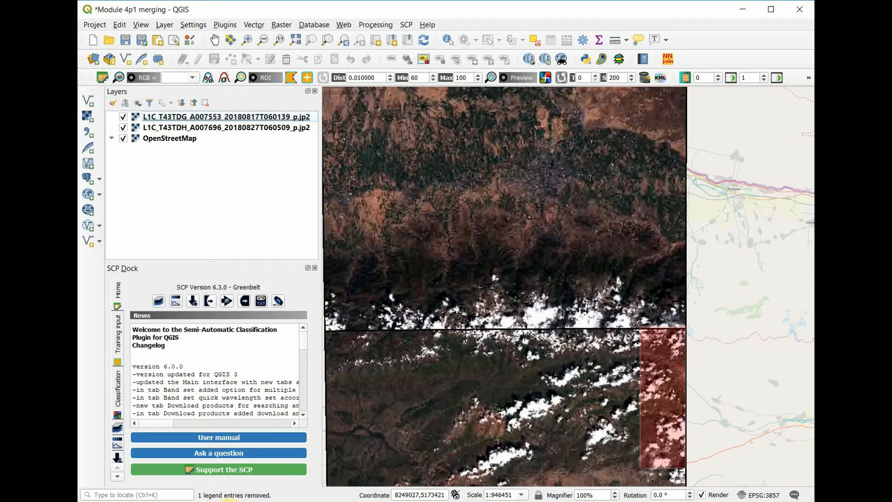
Switch to the browser and examine the Sentinel-2 chart of bands, wavelengths and spatial resolutions.
key("alt+Tab")
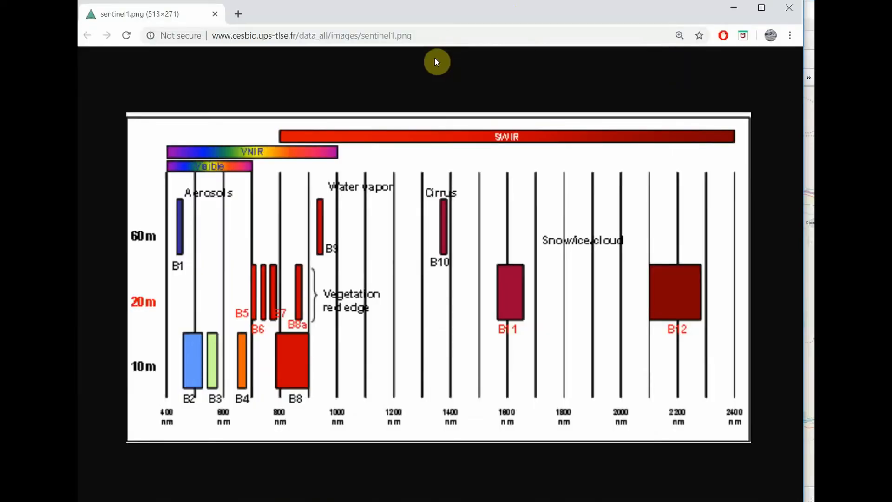